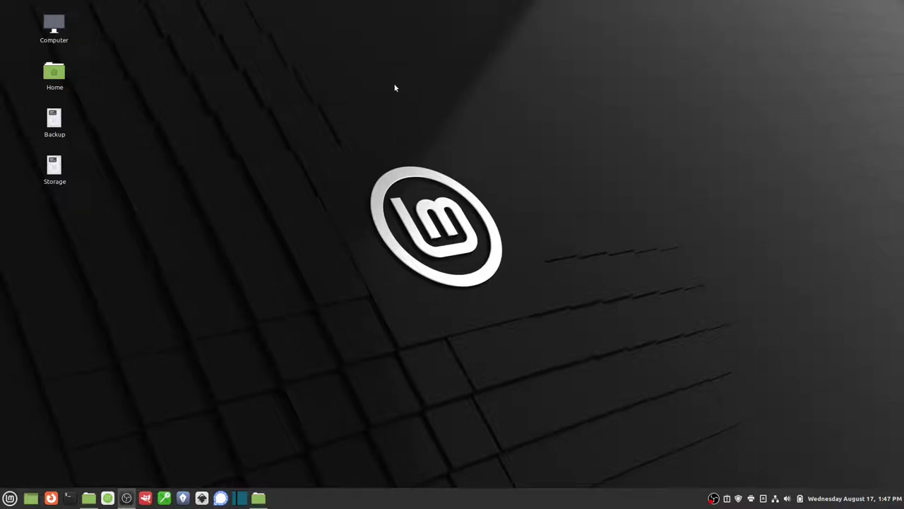
# Open the Computer view from the desktop, move its window right, and select the CT250P2SSD8 drive
pyautogui.doubleClick(55, 29)
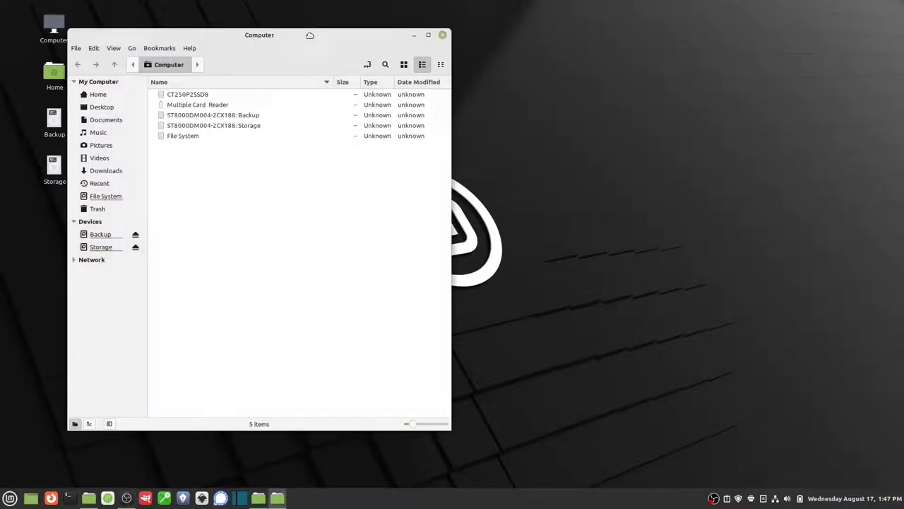
pyautogui.moveTo(308, 35); pyautogui.dragTo(569, 41)
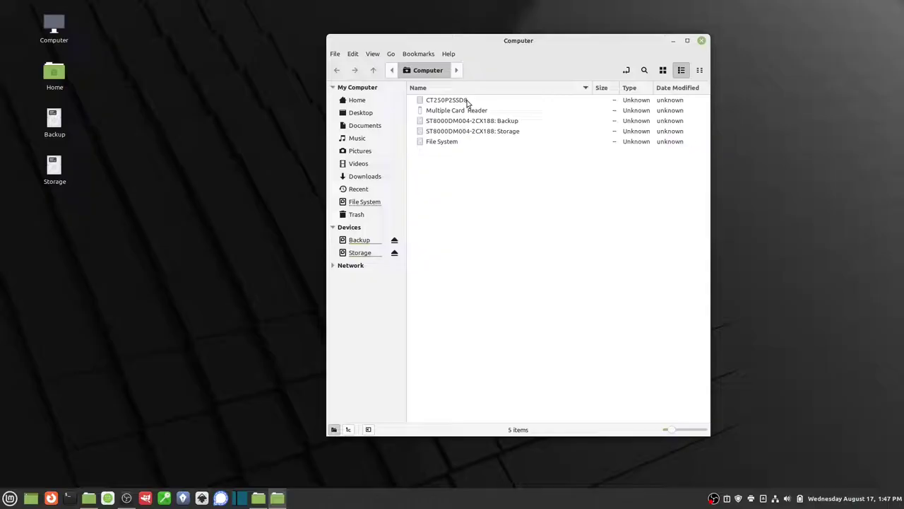
pyautogui.click(466, 101)
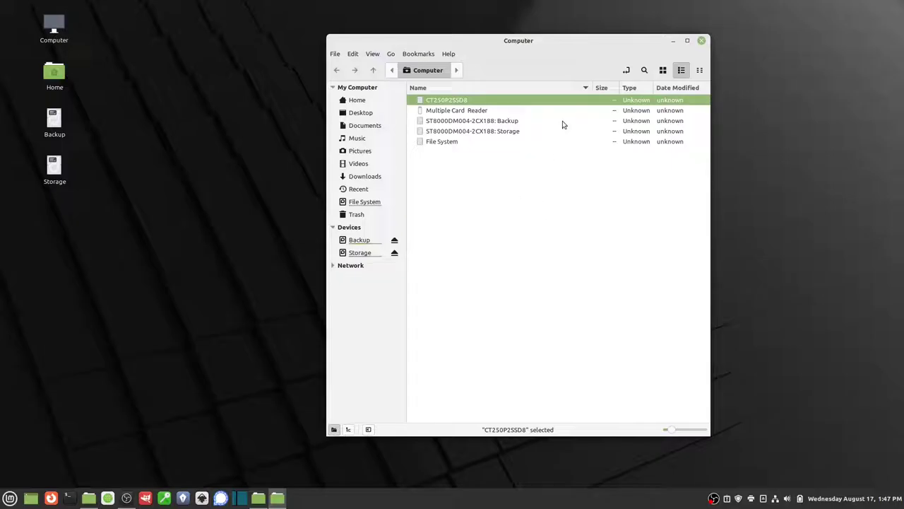
# Select the 8 TB Backup and Storage drives in turn and together to compare them
pyautogui.moveTo(563, 123); pyautogui.dragTo(545, 137)
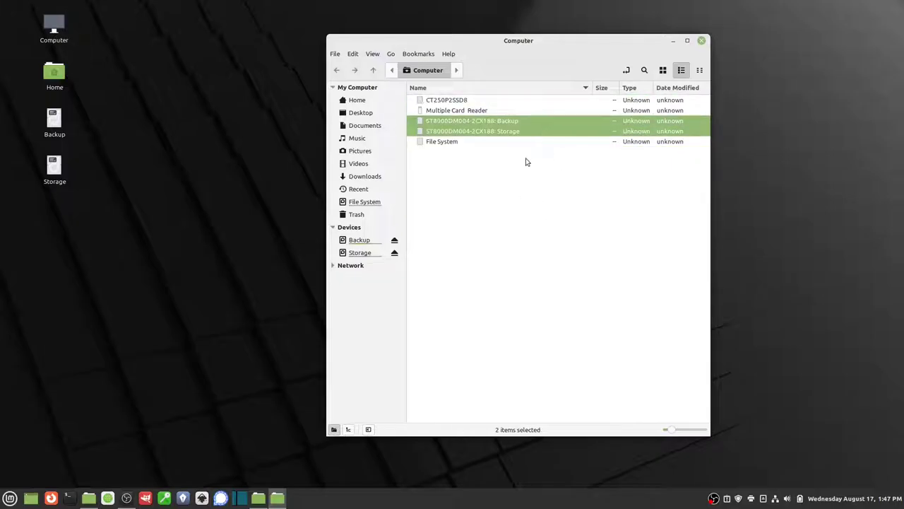
pyautogui.click(530, 163)
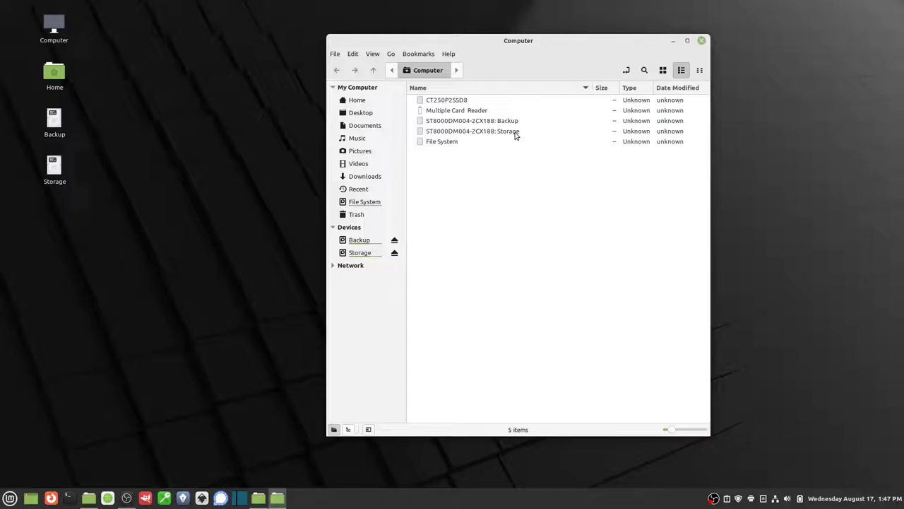
pyautogui.click(515, 136)
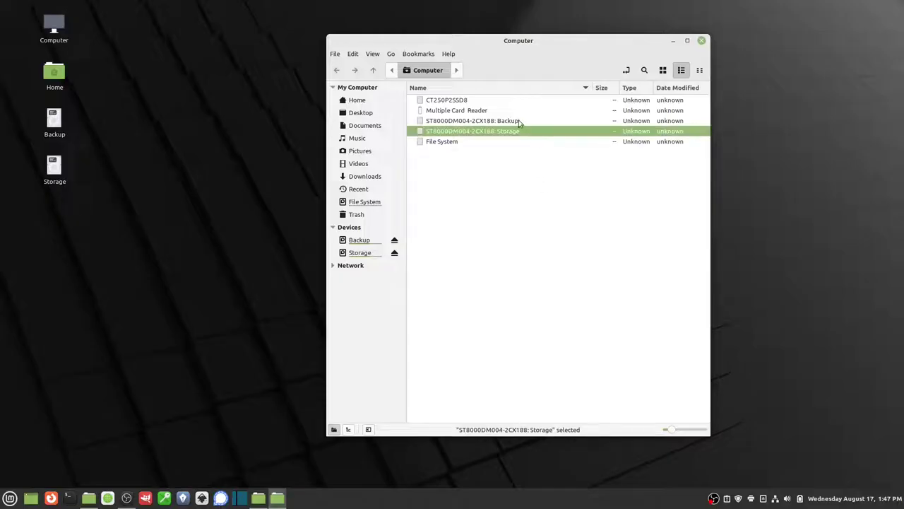
pyautogui.click(522, 121)
pyautogui.click(517, 132)
pyautogui.click(535, 122)
pyautogui.keyDown('ctrl'); pyautogui.click(528, 130); pyautogui.keyUp('ctrl')
pyautogui.click(525, 191)
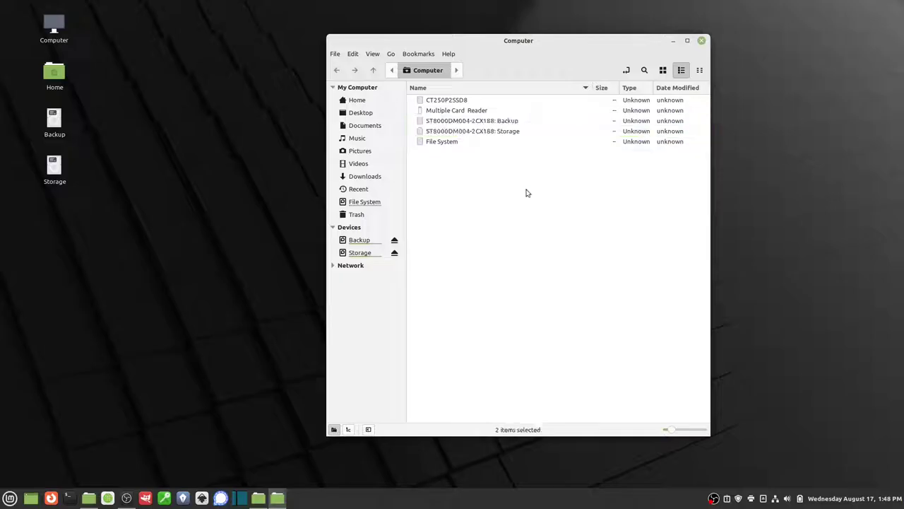
pyautogui.click(553, 121)
pyautogui.keyDown('ctrl'); pyautogui.click(544, 131); pyautogui.keyUp('ctrl')
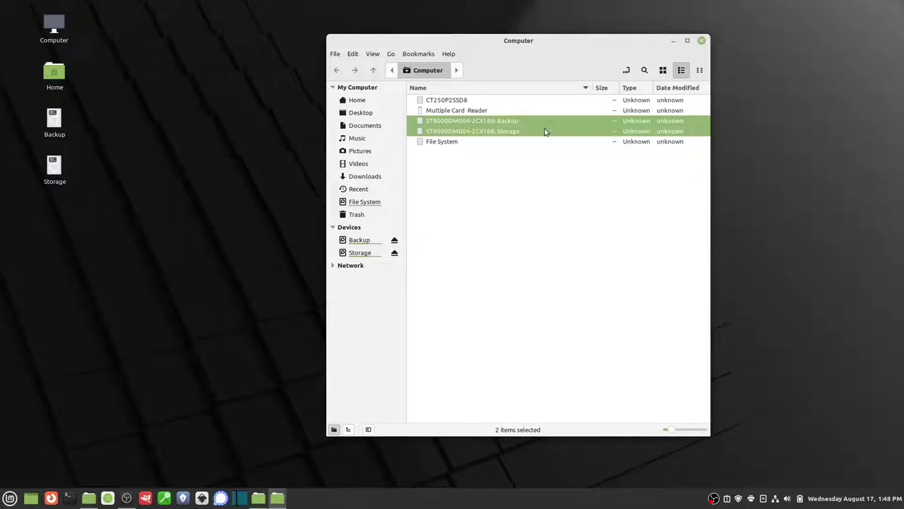
pyautogui.click(533, 174)
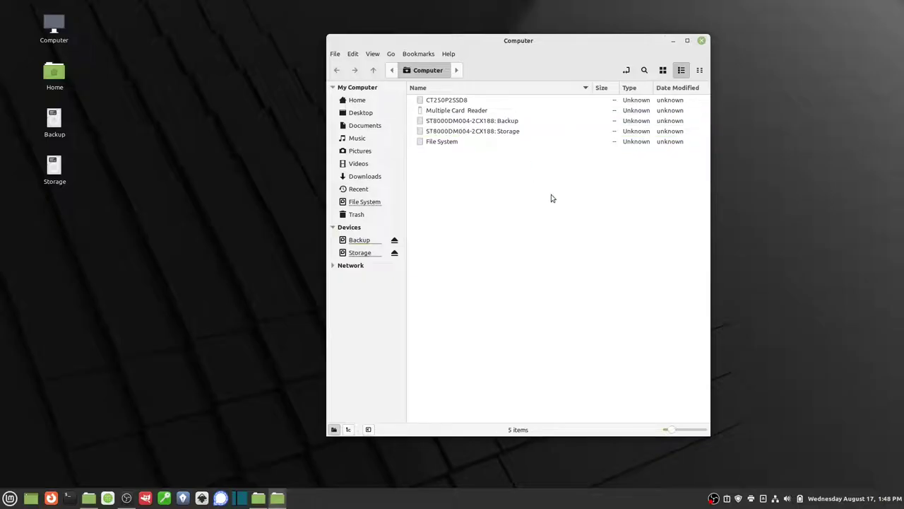
pyautogui.moveTo(575, 47); pyautogui.dragTo(606, 50)
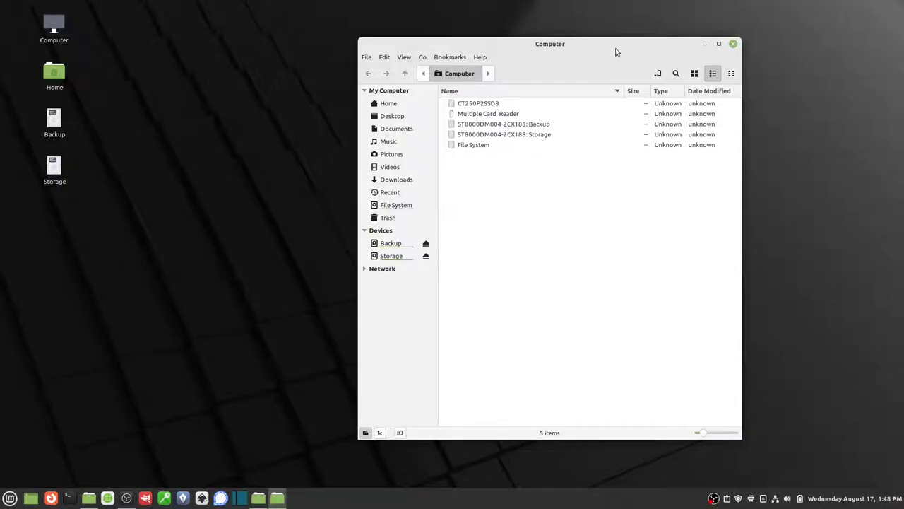
pyautogui.moveTo(617, 45); pyautogui.dragTo(631, 45)
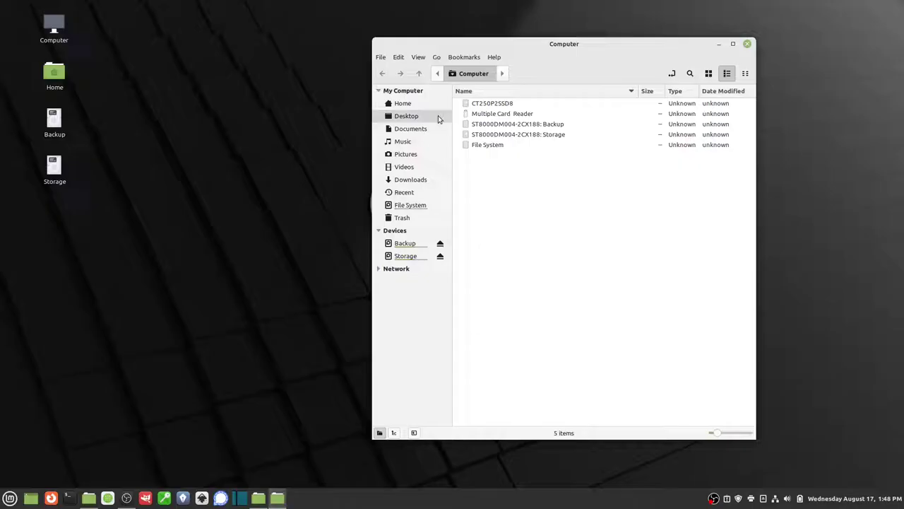
# Go from Home to the file-system root and into /media, which holds one user folder
pyautogui.click(412, 105)
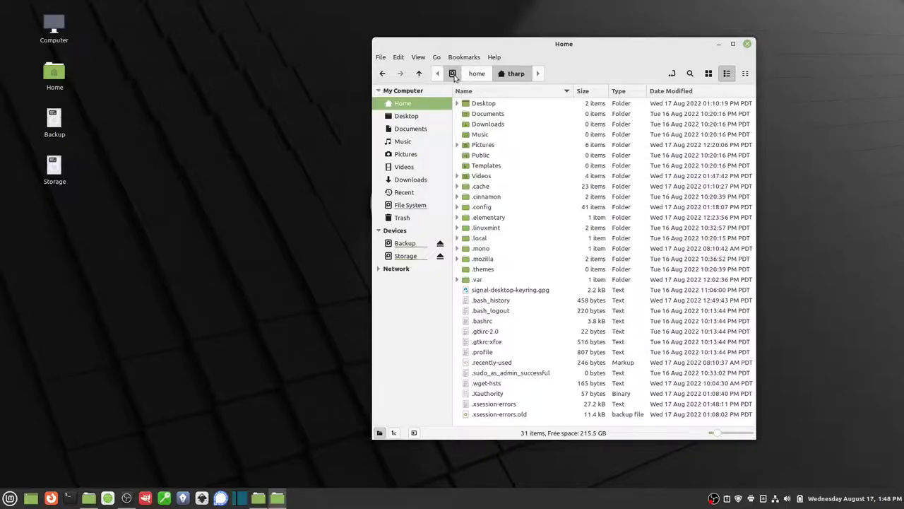
pyautogui.click(453, 73)
pyautogui.doubleClick(488, 219)
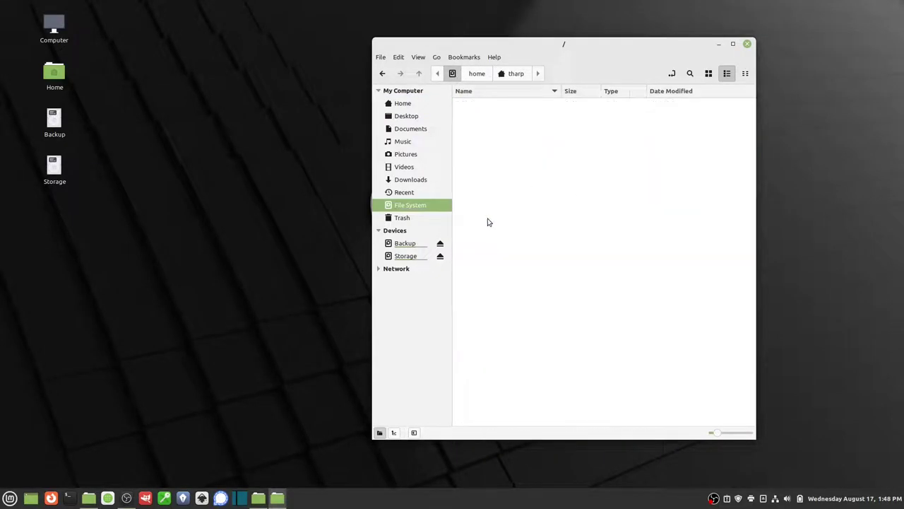
pyautogui.rightClick(499, 135)
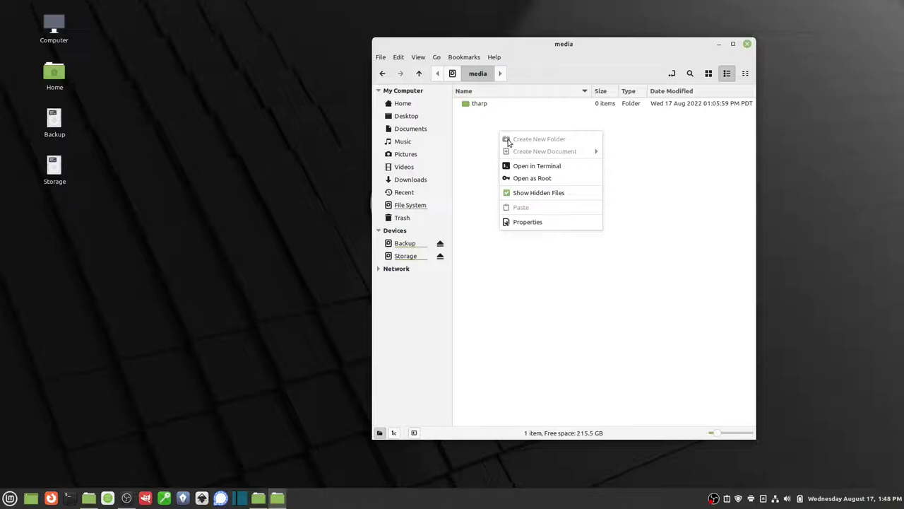
pyautogui.click(542, 184)
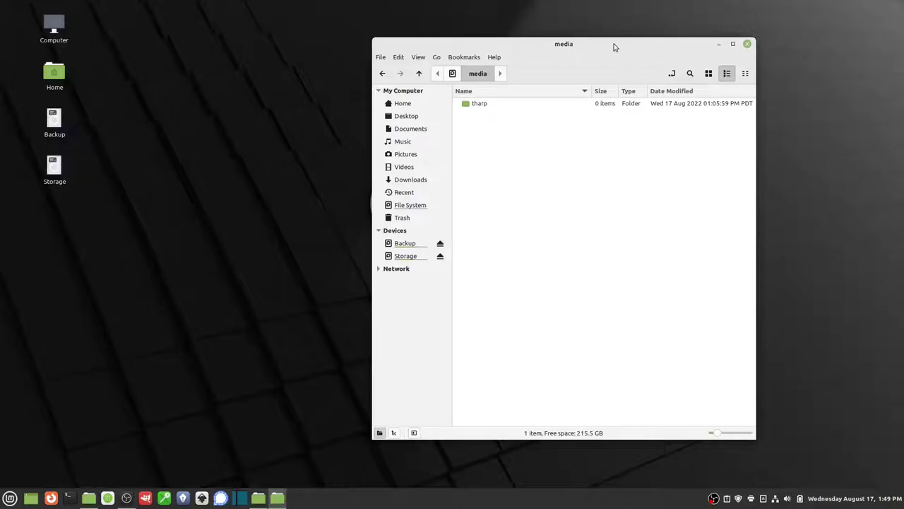
pyautogui.moveTo(613, 44); pyautogui.dragTo(633, 51)
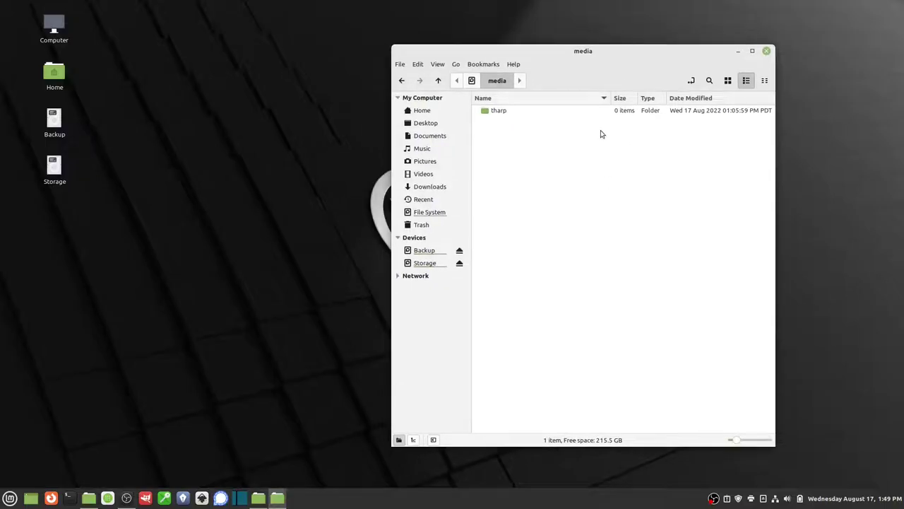
# Close the file manager and select the Backup and Storage desktop icons
pyautogui.click(768, 52)
pyautogui.moveTo(141, 213); pyautogui.dragTo(76, 175)
pyautogui.moveTo(76, 211); pyautogui.dragTo(33, 105)
# Launch the Disks utility by searching 'disks' in the Mint menu
pyautogui.click(10, 499)
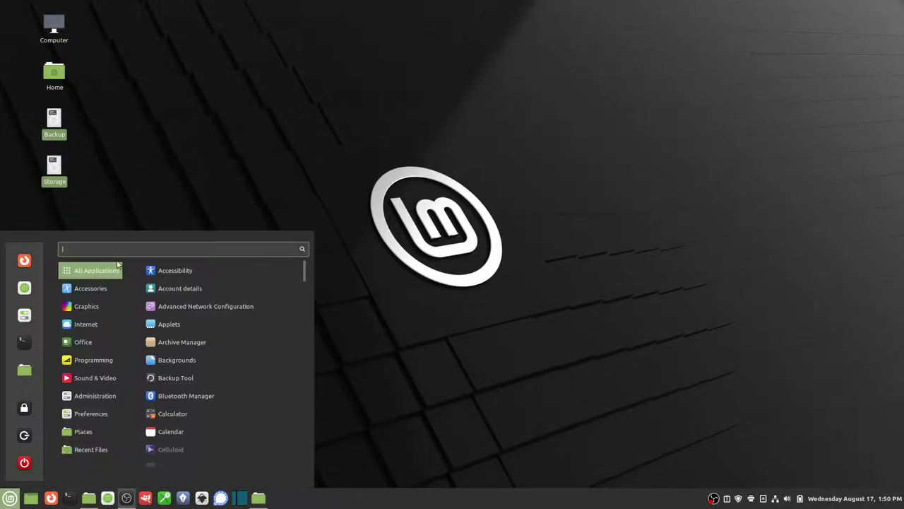
pyautogui.write('disks')
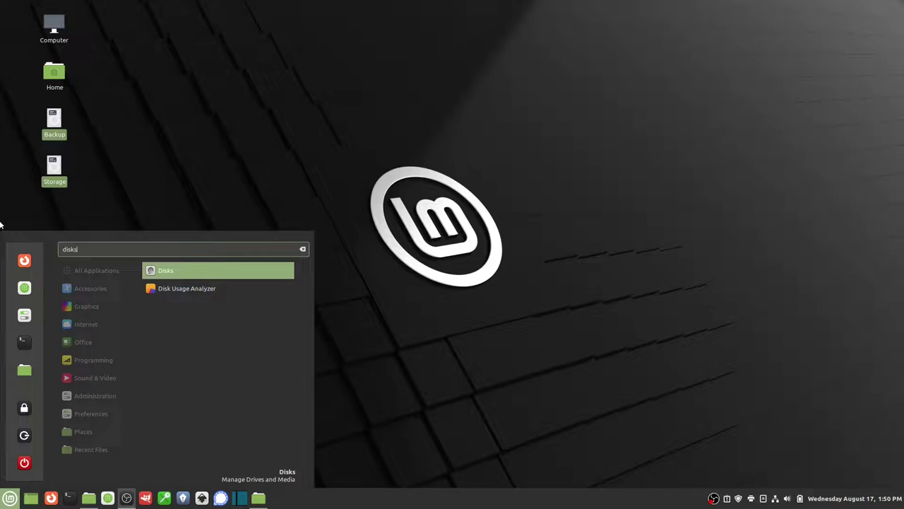
pyautogui.press('Return')
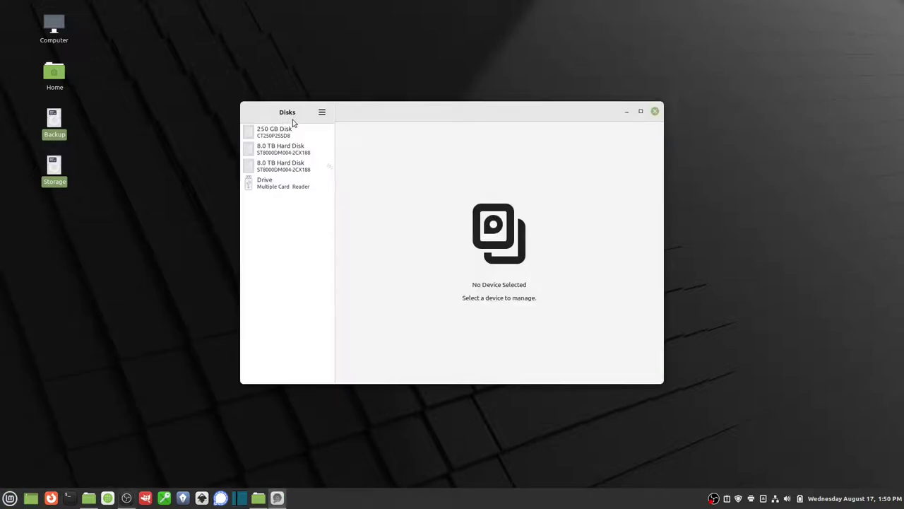
# Inspect the 250 GB disk and both 8.0 TB disks with their Storage and Backup partitions
pyautogui.moveTo(294, 116); pyautogui.dragTo(322, 135)
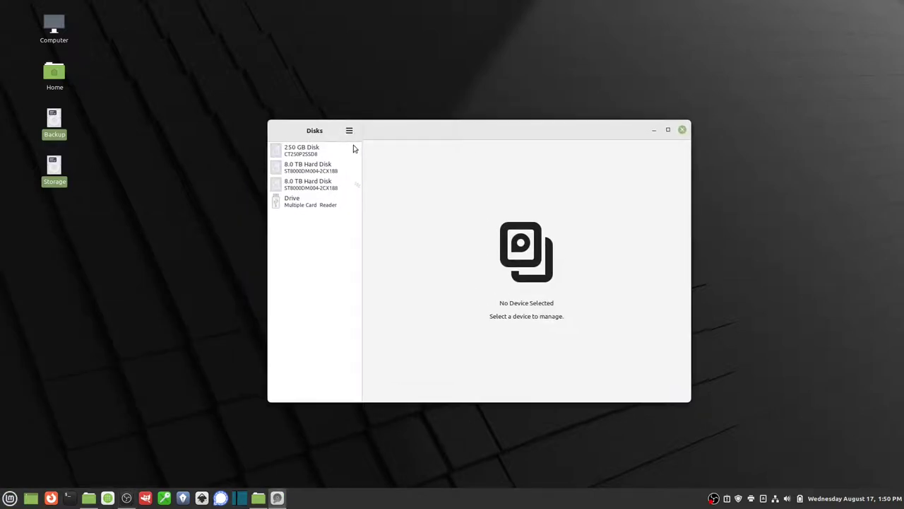
pyautogui.click(309, 151)
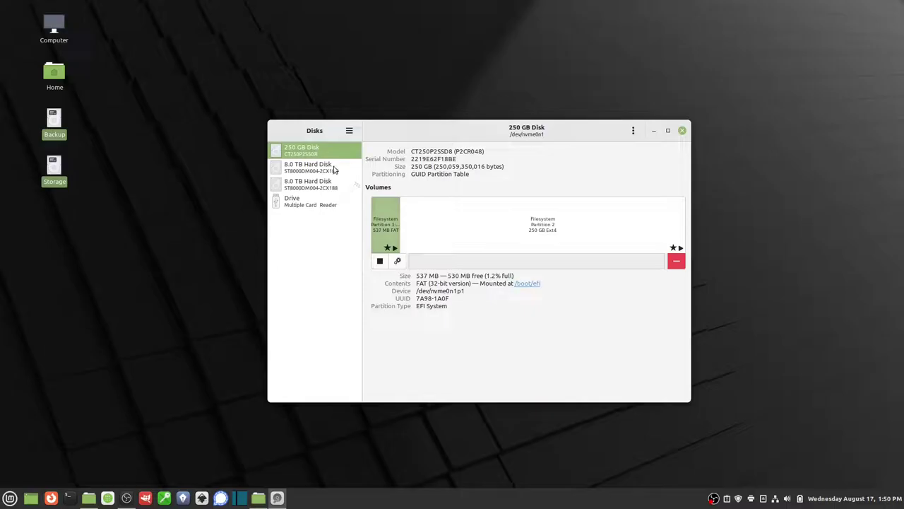
pyautogui.click(334, 169)
pyautogui.click(328, 188)
pyautogui.click(337, 168)
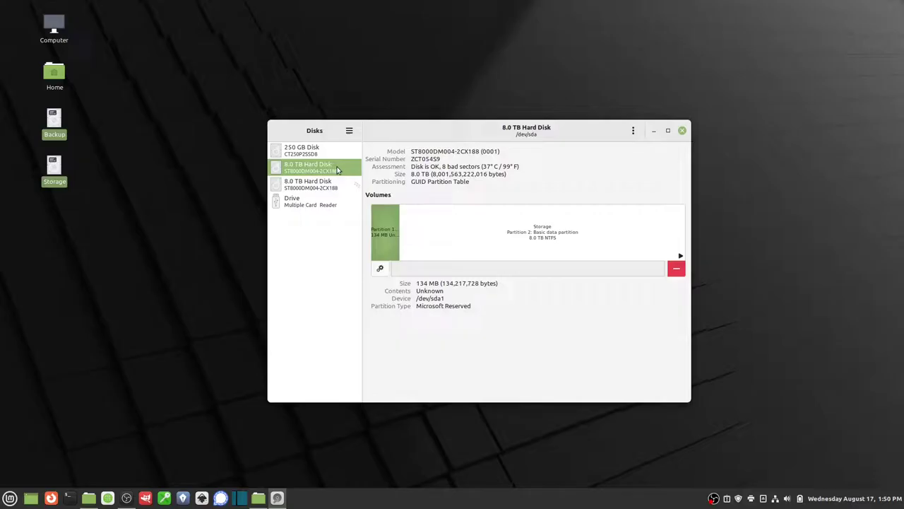
pyautogui.click(519, 250)
pyautogui.click(331, 188)
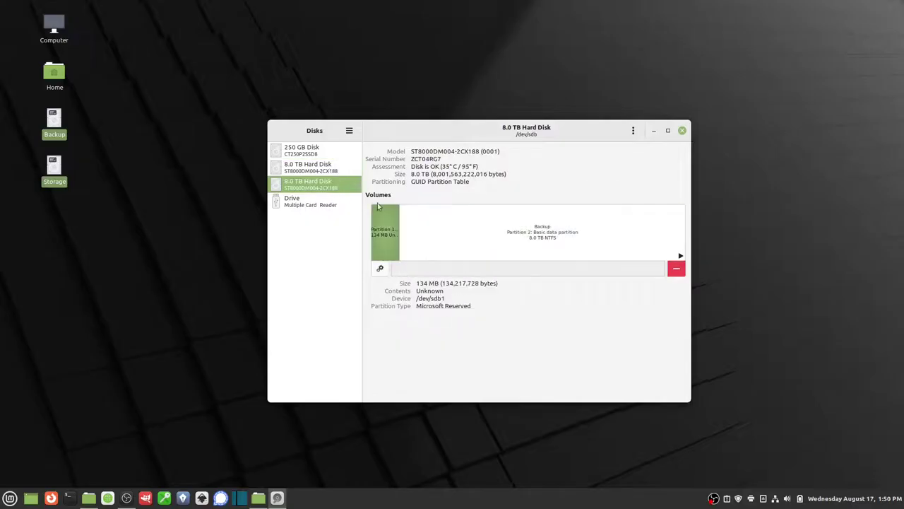
pyautogui.click(502, 232)
# Open Edit Mount Options for the Storage partition on the first 8.0 TB disk (sda)
pyautogui.click(310, 164)
pyautogui.click(481, 217)
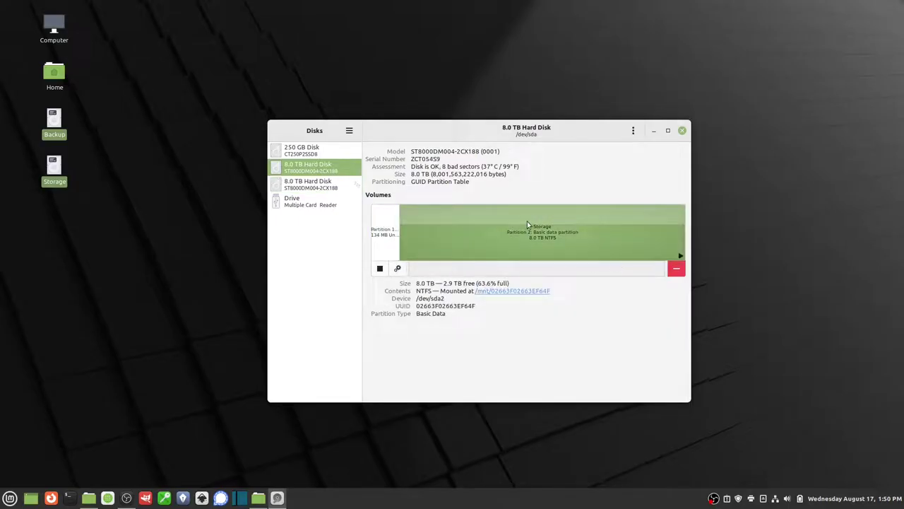
pyautogui.click(398, 269)
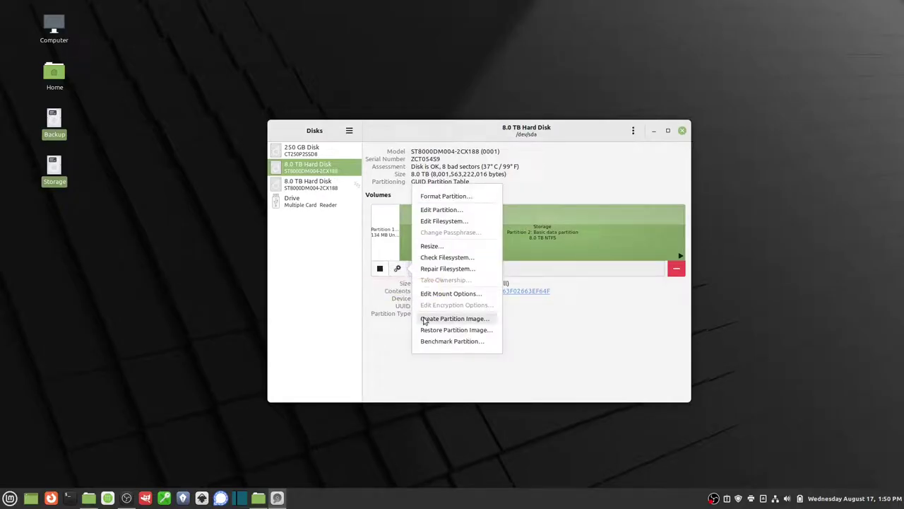
pyautogui.click(473, 295)
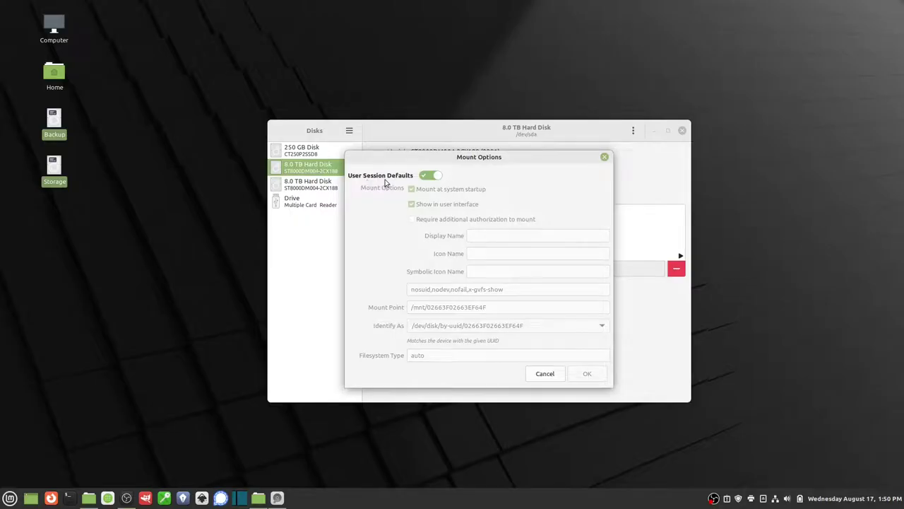
# Disable session defaults, mount Storage at /mnt/Storage by LABEL=Storage, and authorize with the password
pyautogui.click(428, 176)
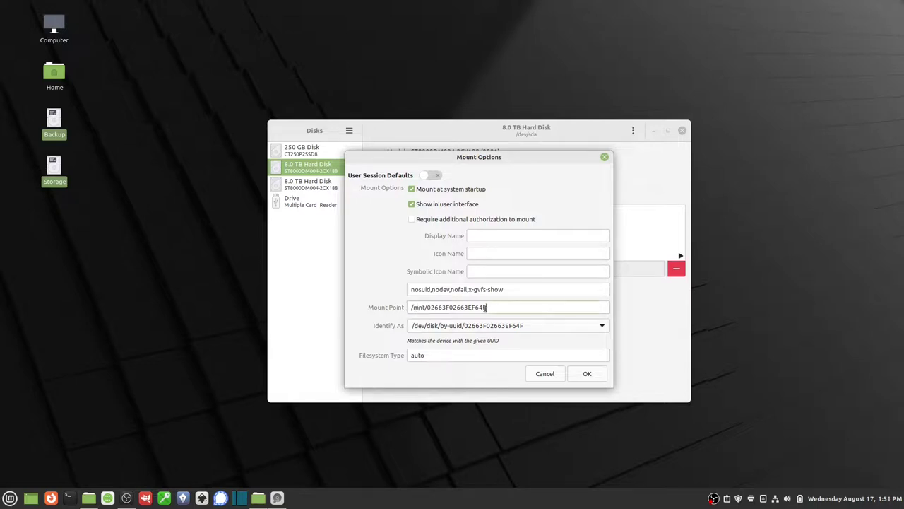
pyautogui.moveTo(486, 307); pyautogui.dragTo(431, 307)
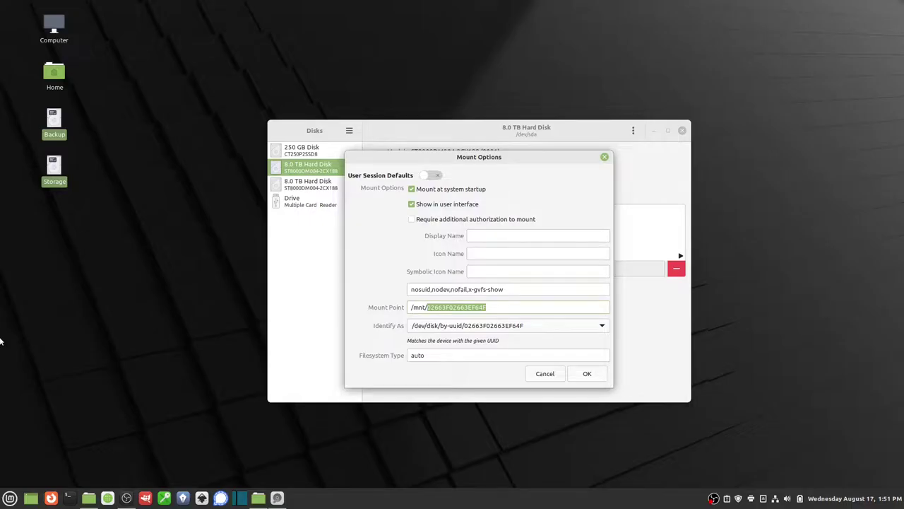
pyautogui.write('St')
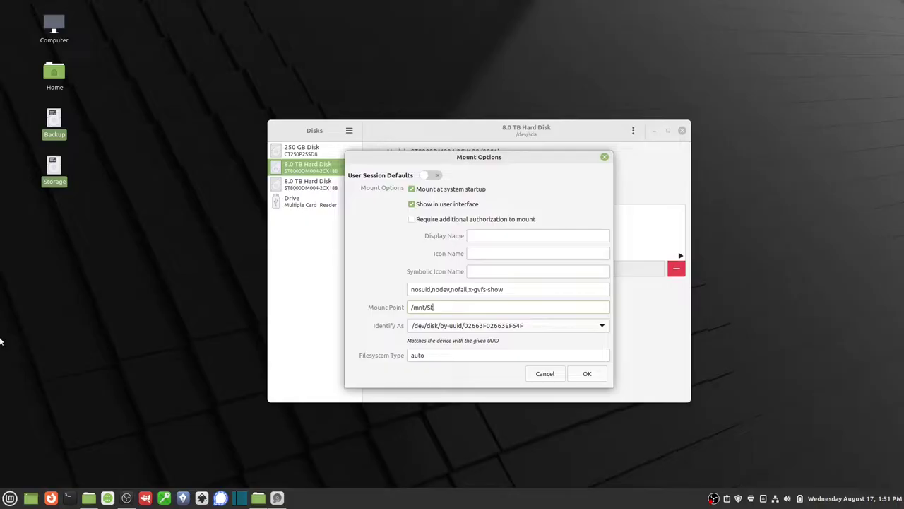
pyautogui.write('orage')
pyautogui.click(601, 327)
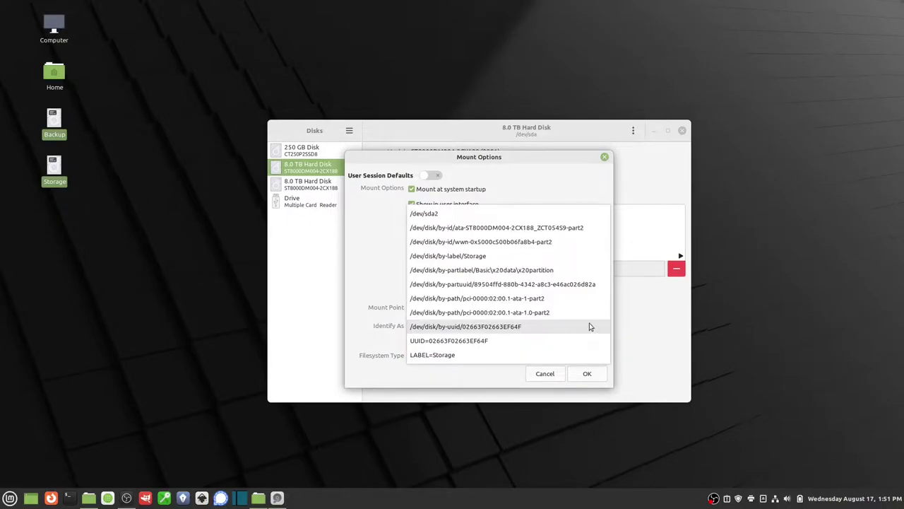
pyautogui.click(447, 355)
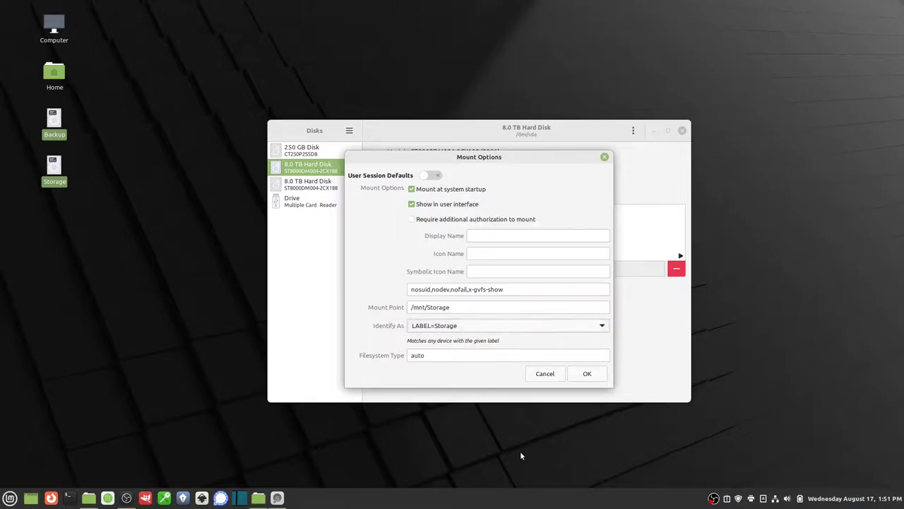
pyautogui.click(588, 374)
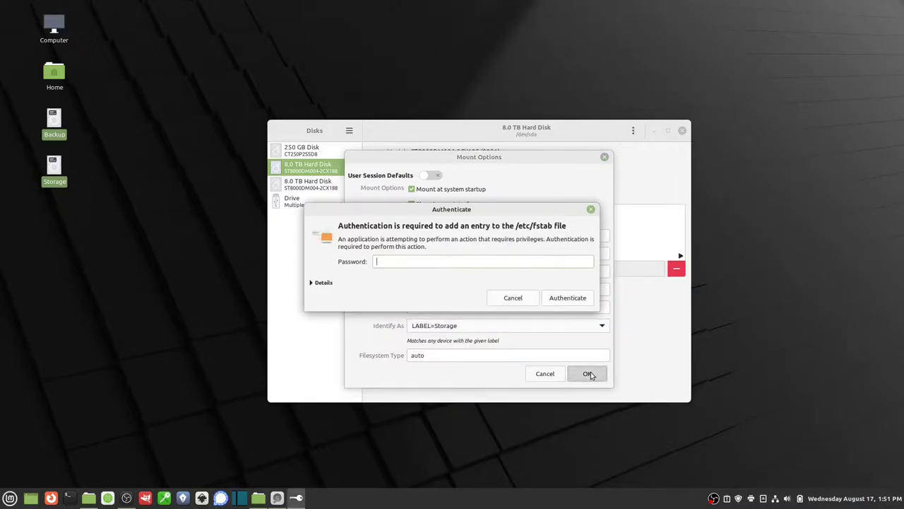
pyautogui.write('************')
pyautogui.press('Return')
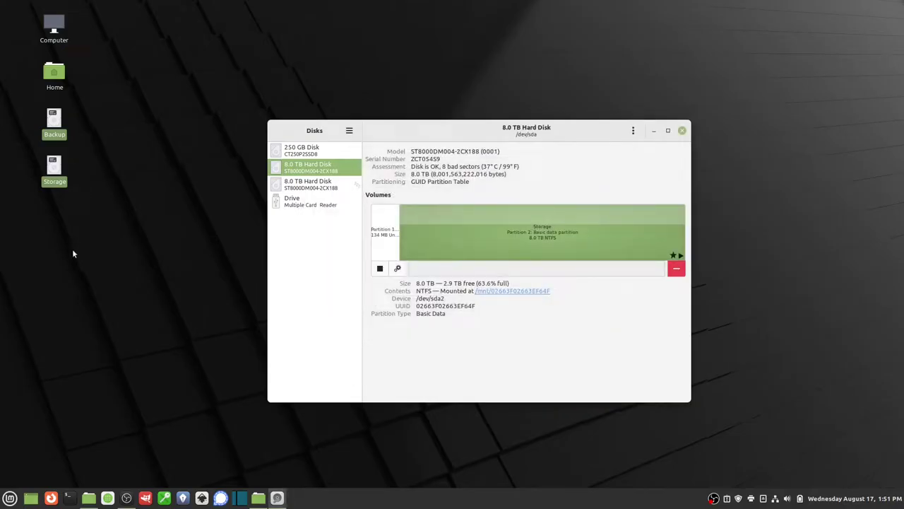
# Open Edit Mount Options for the Backup partition on the second 8.0 TB disk
pyautogui.click(295, 182)
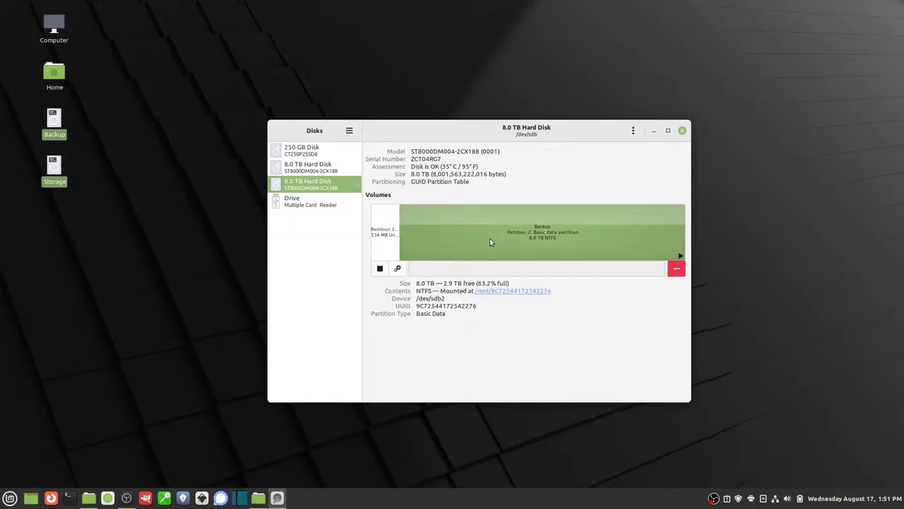
pyautogui.click(397, 269)
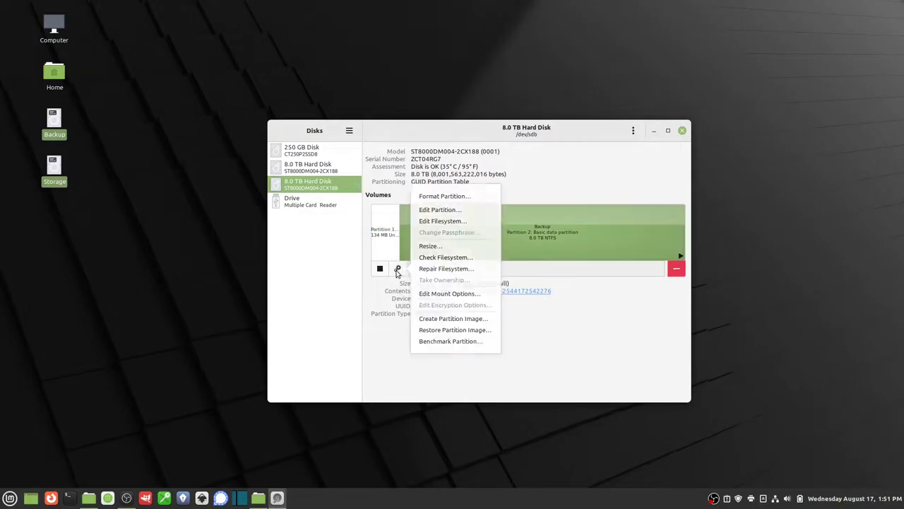
pyautogui.click(446, 295)
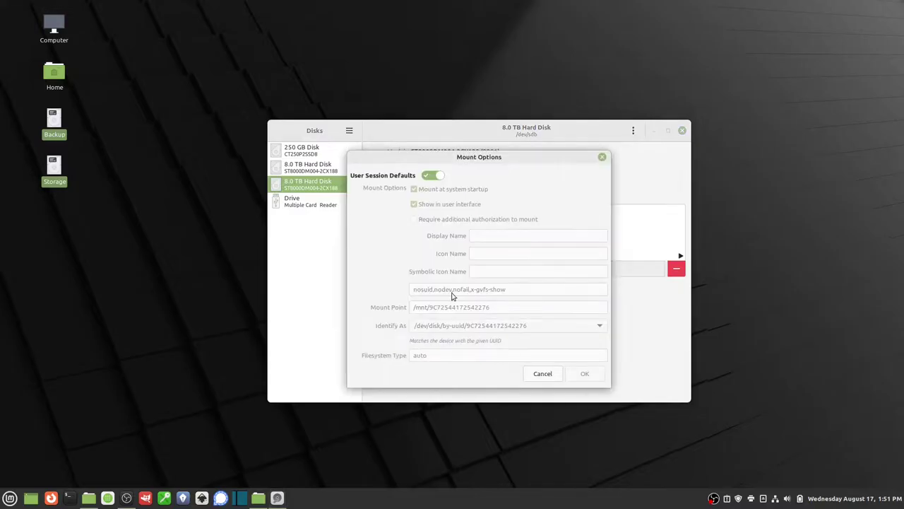
# Disable session defaults, mount Backup at /mnt/Backup by LABEL=Backup, and authorize the change
pyautogui.click(429, 177)
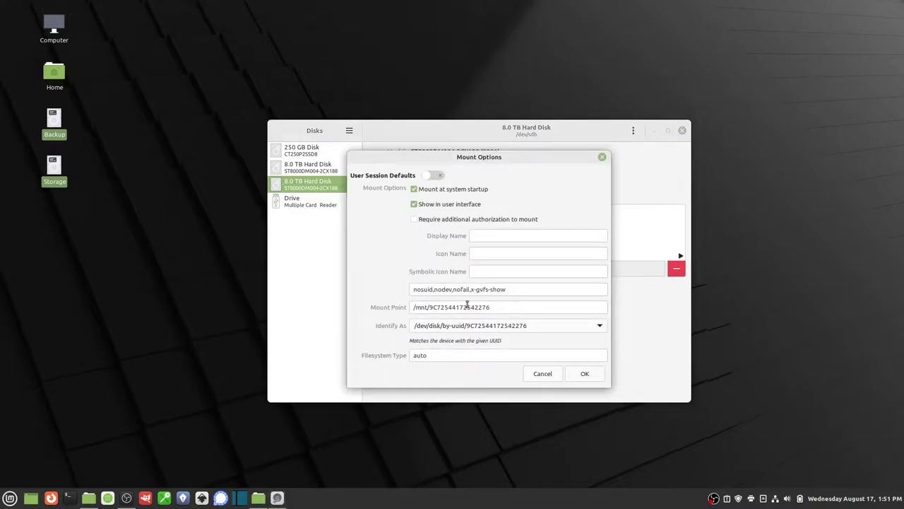
pyautogui.moveTo(432, 308); pyautogui.dragTo(490, 318)
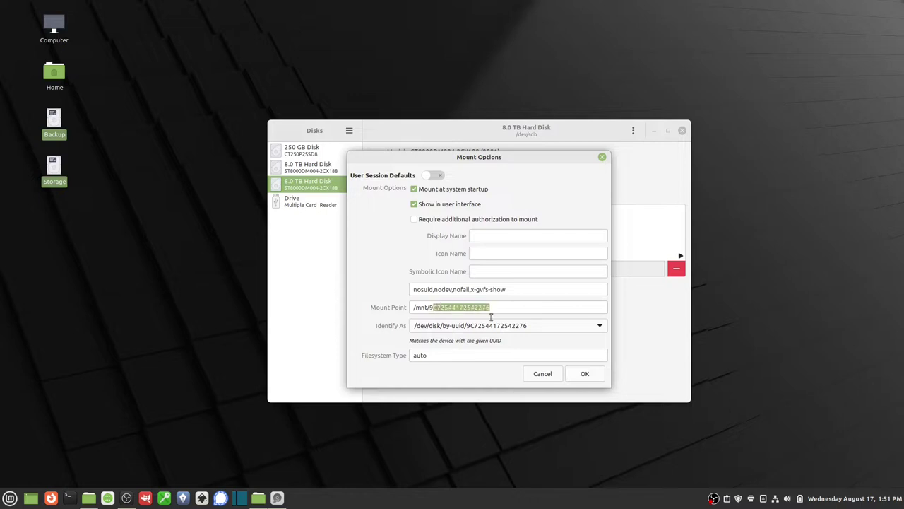
pyautogui.press('BackSpace')
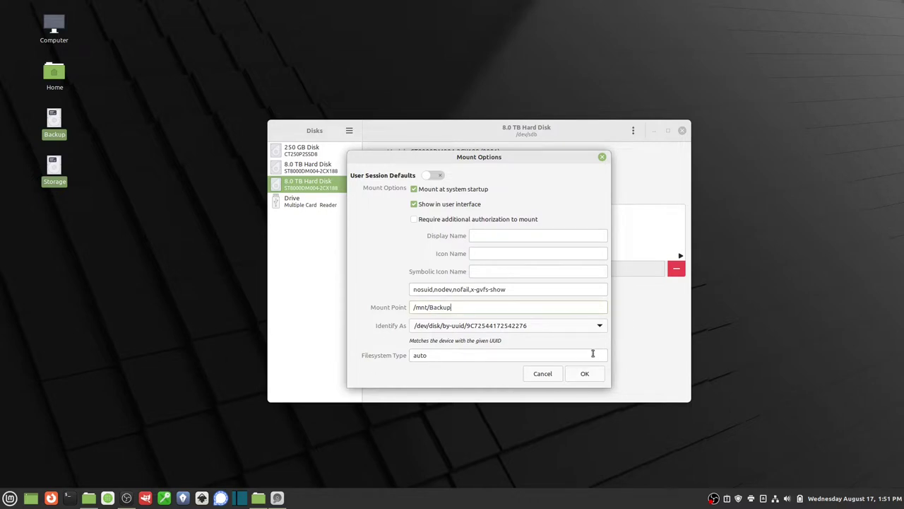
pyautogui.click(592, 326)
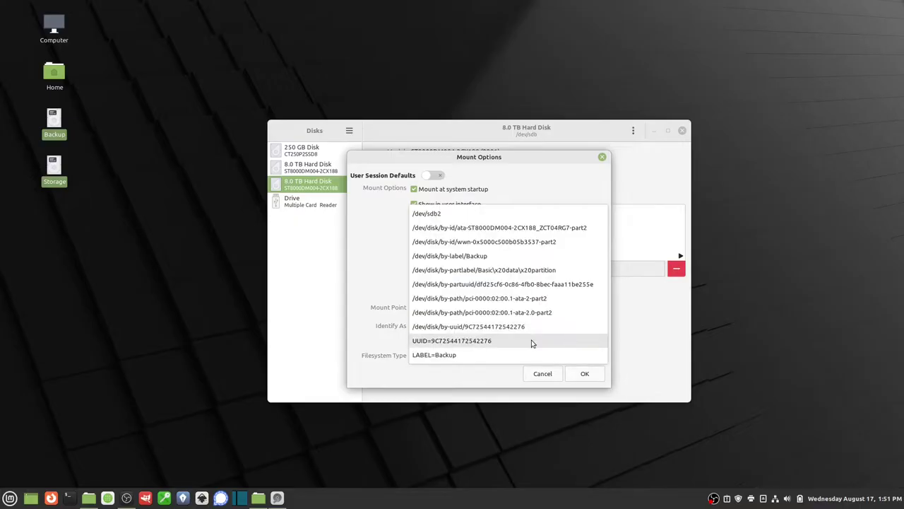
pyautogui.click(460, 357)
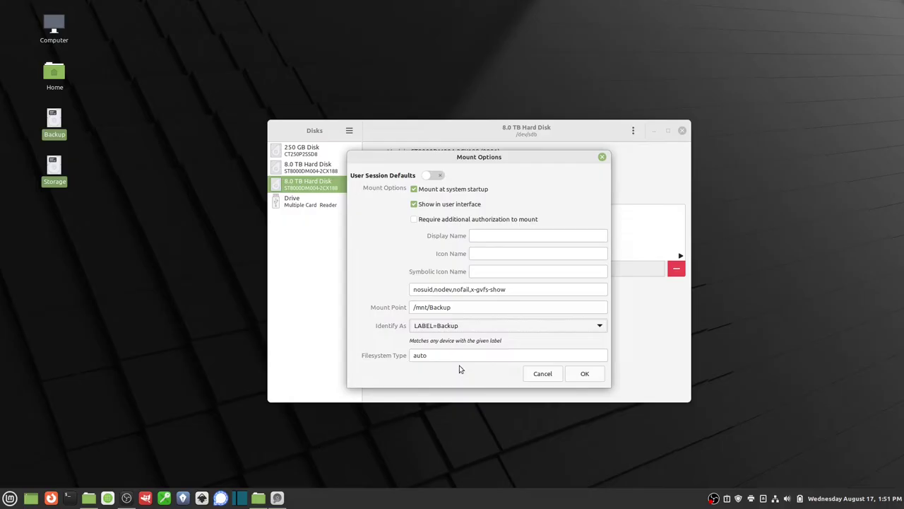
pyautogui.click(583, 376)
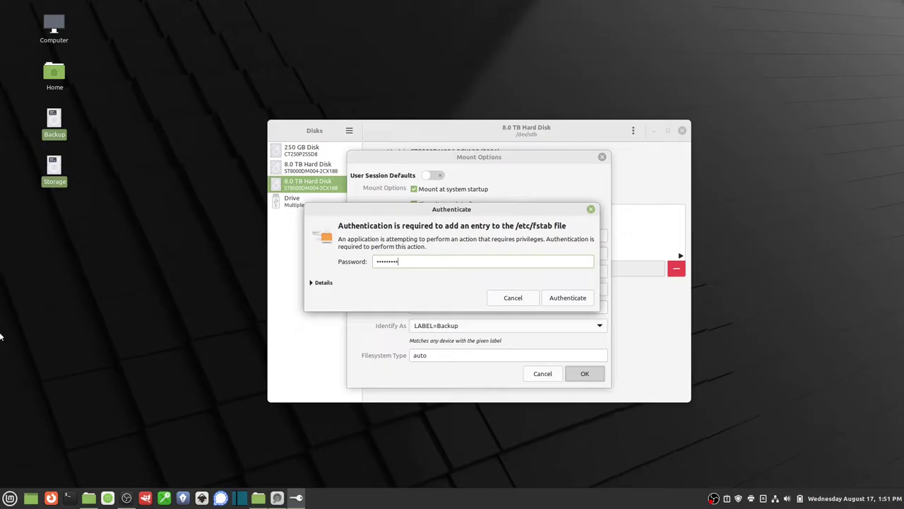
pyautogui.press('Return')
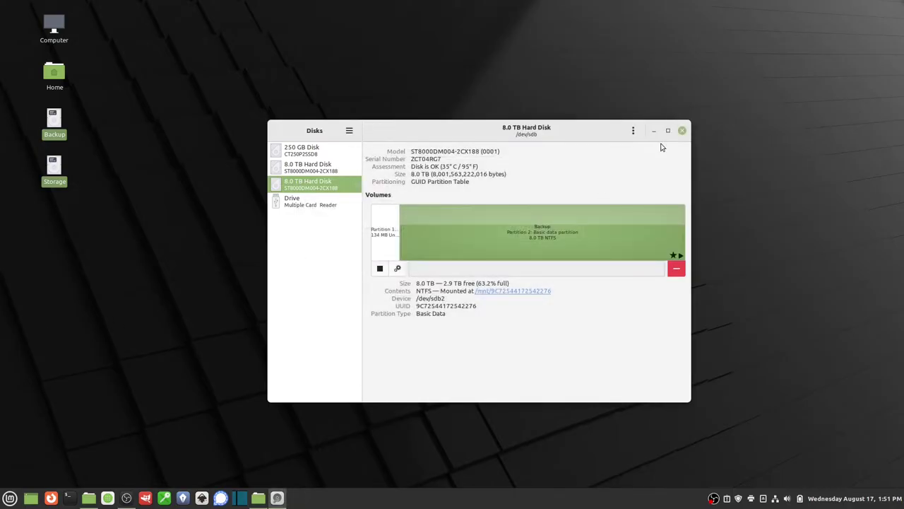
# Close Disks, then select and deselect the Backup and Storage desktop icons
pyautogui.click(682, 130)
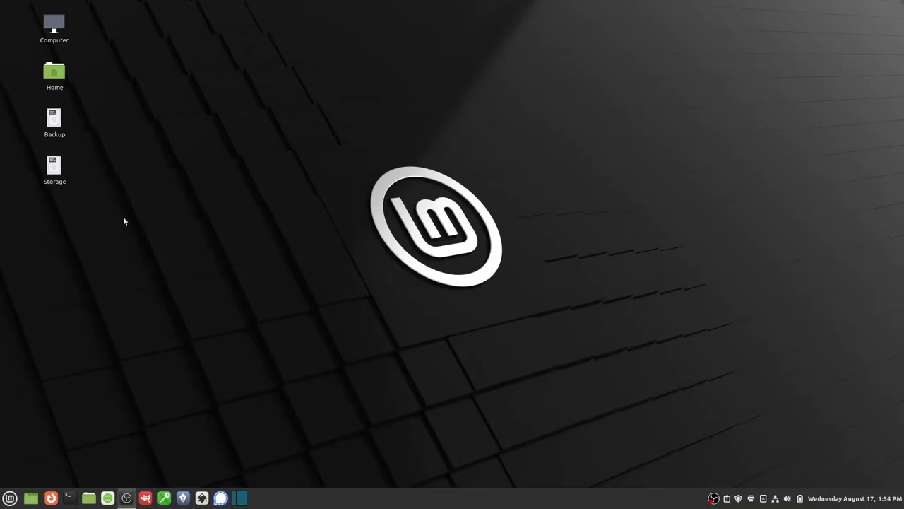
pyautogui.moveTo(116, 211); pyautogui.dragTo(45, 216)
pyautogui.click(94, 110)
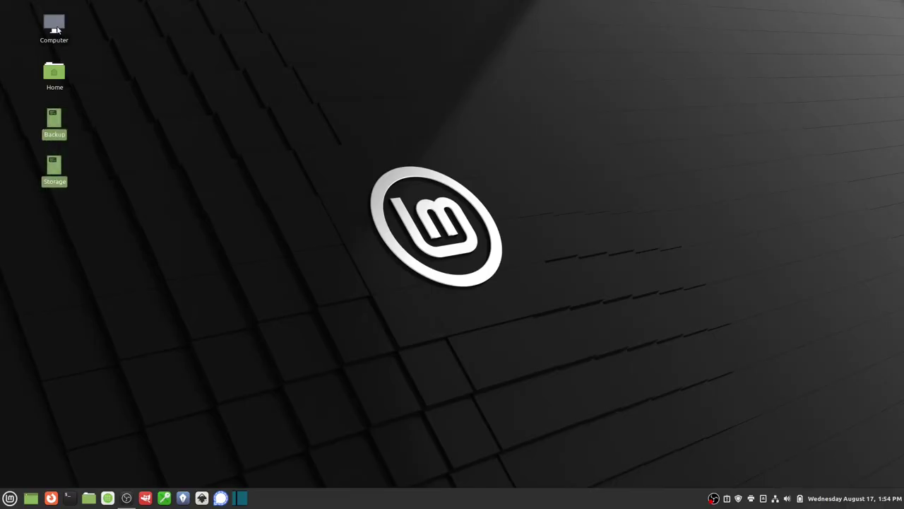
# Open Computer in Nemo, go to the root, and expand mnt to reveal the Backup and Storage folders
pyautogui.click(112, 46)
pyautogui.doubleClick(54, 28)
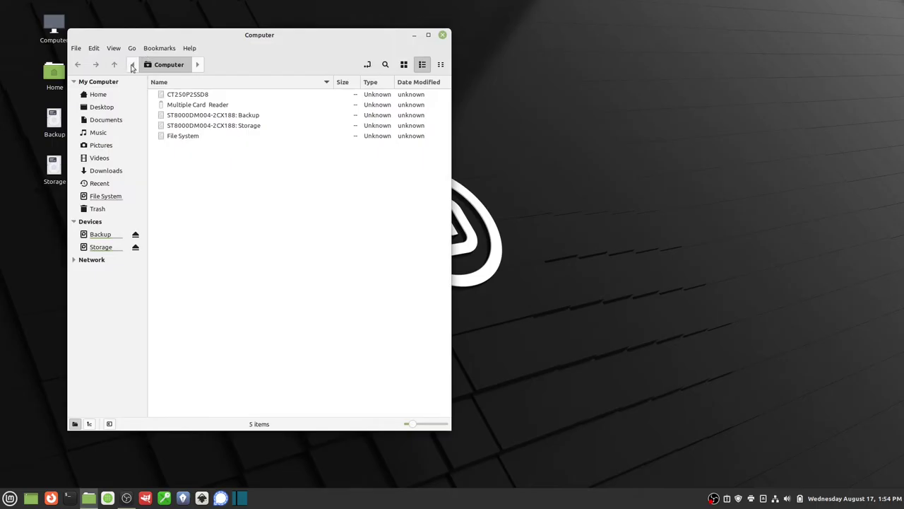
pyautogui.click(98, 95)
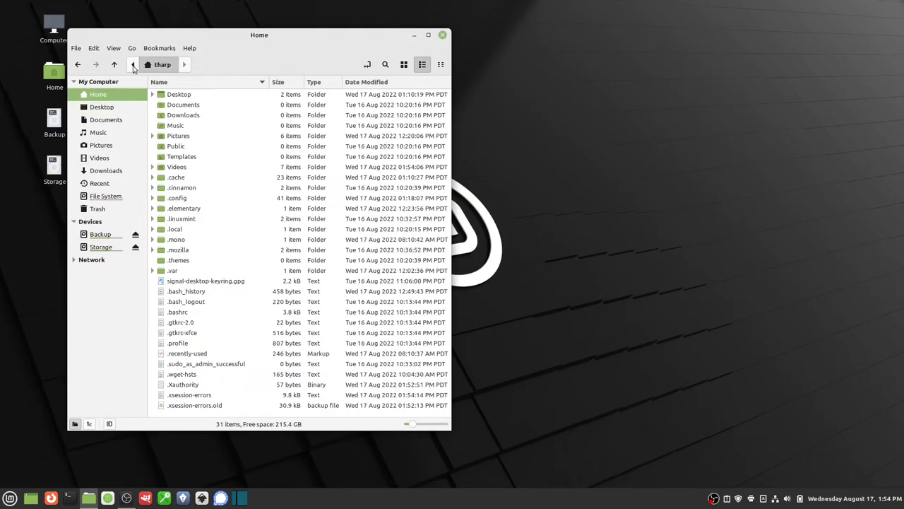
pyautogui.click(146, 65)
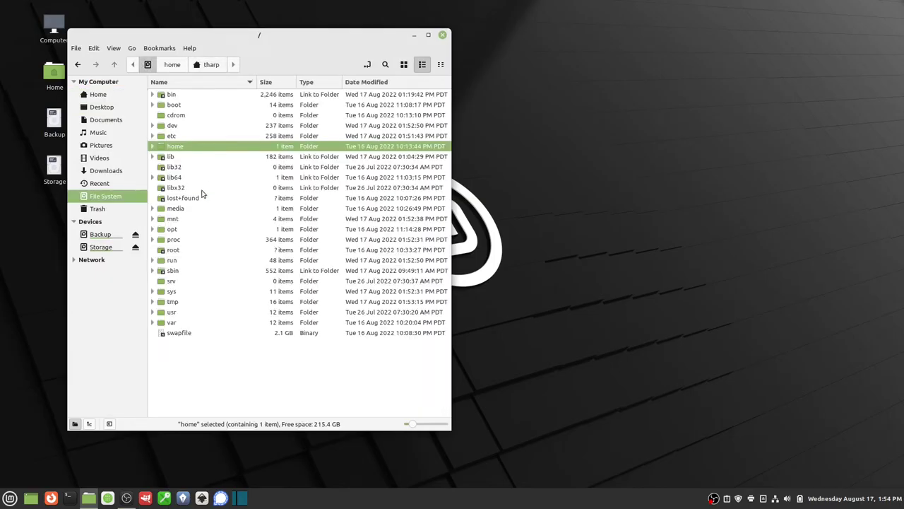
pyautogui.click(152, 220)
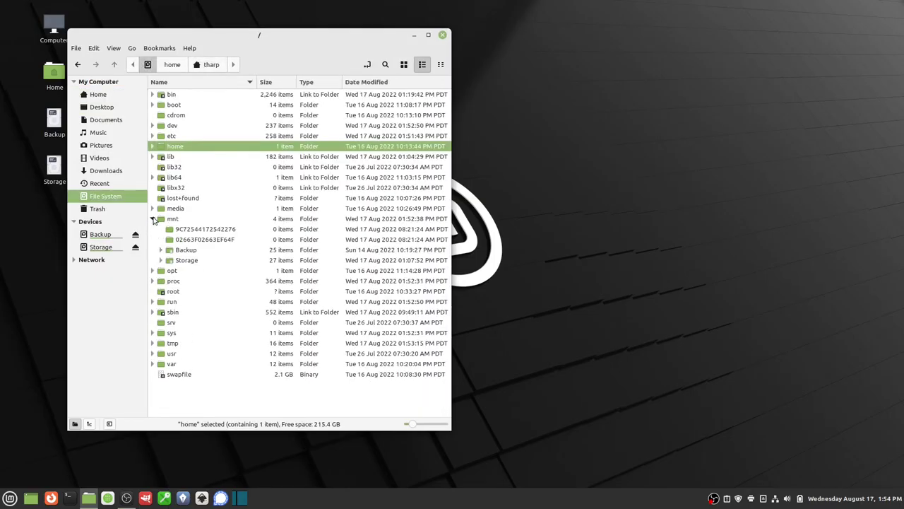
pyautogui.click(217, 250)
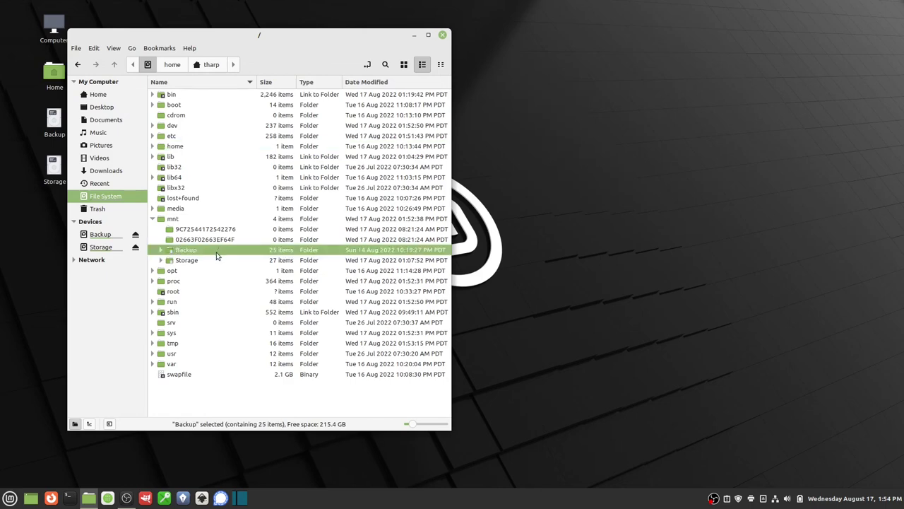